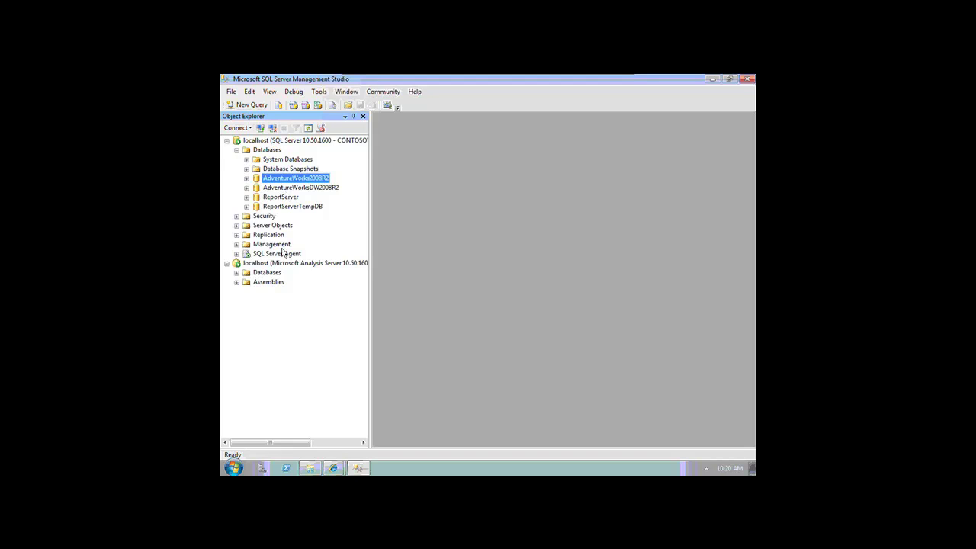
Expand the Tables folder of the AdventureWorksDW2008R2 database and look through its dimension tables
key(Down)
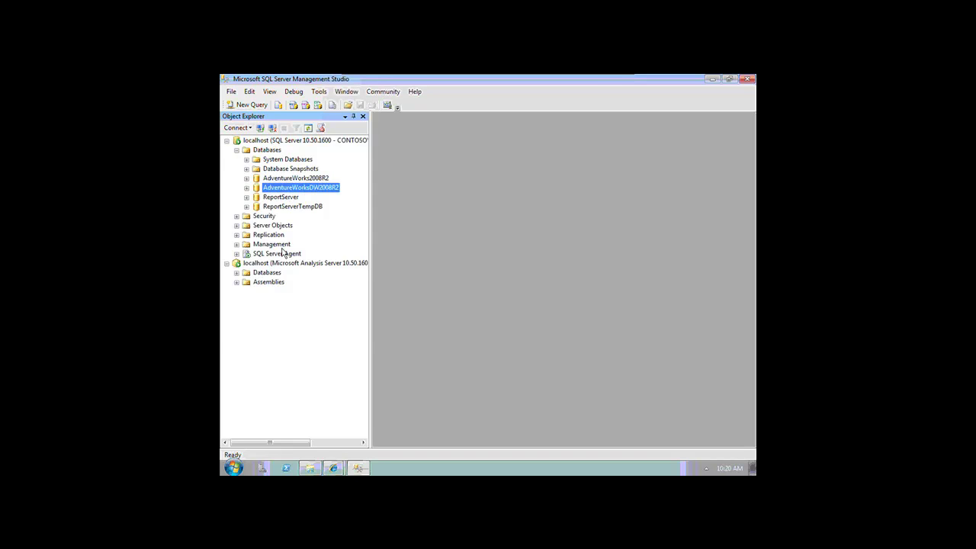
click(246, 188)
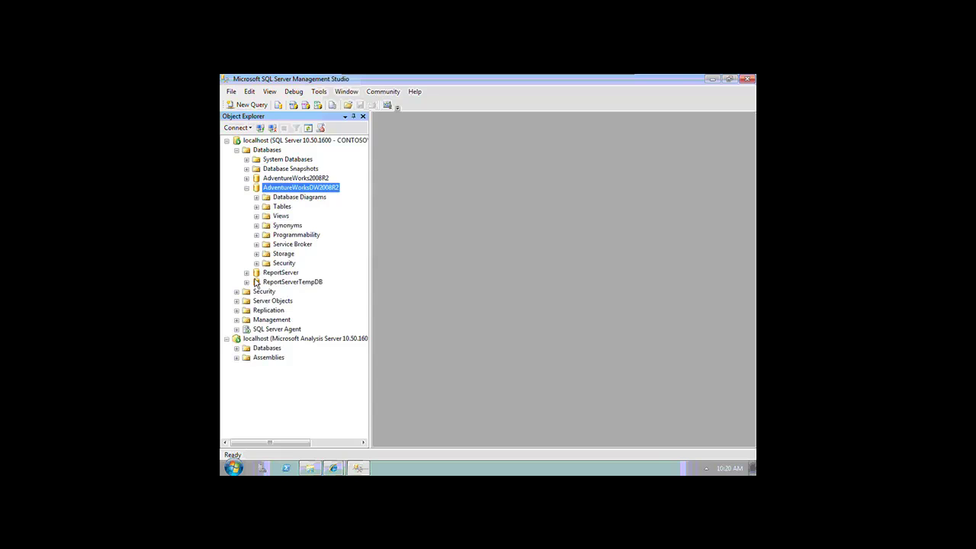
click(256, 207)
key(Down)
key(Down)
key(Down)
key(Down)
key(Down)
key(Down)
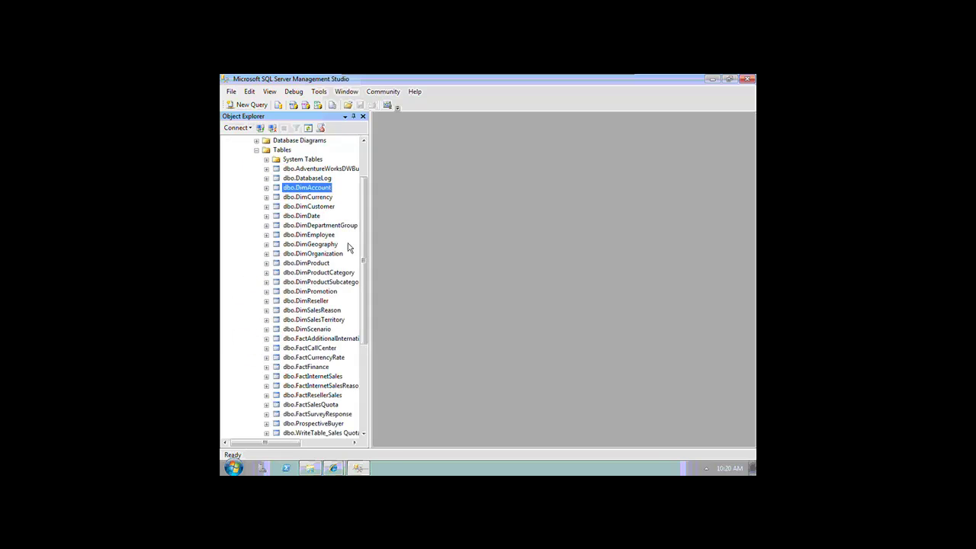
Look over the fact tables of AdventureWorksDW2008R2, starting at dbo.FactAdditionalInternational, and collapse the database
click(311, 341)
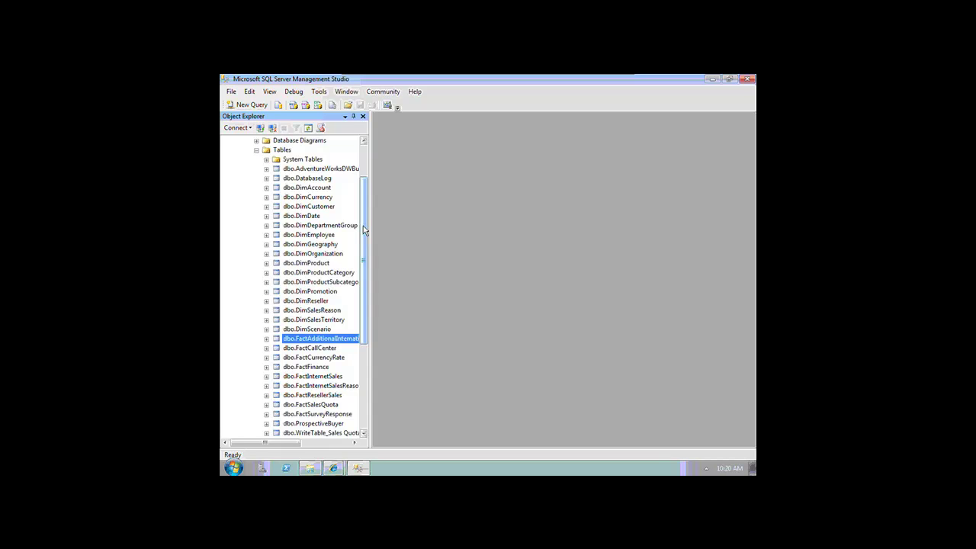
drag(363, 226, 367, 246)
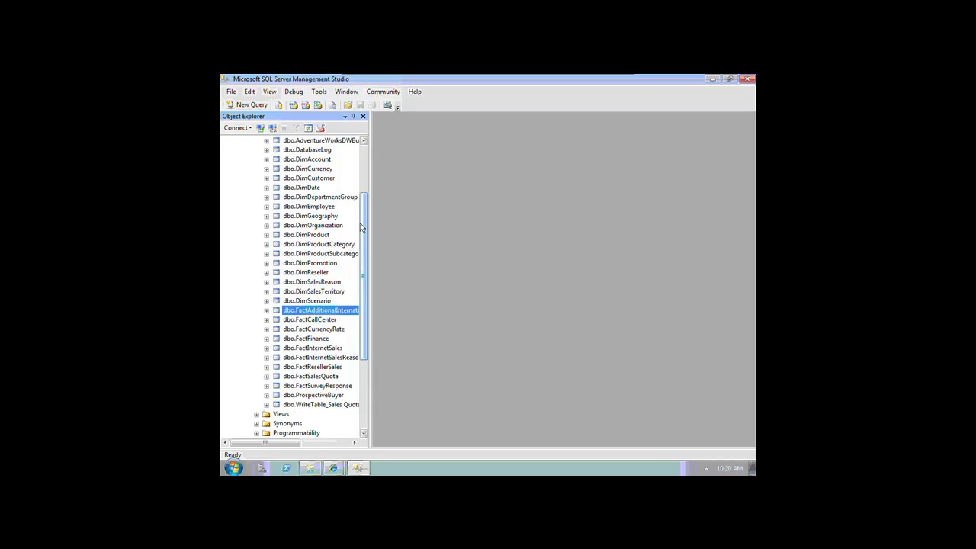
scroll(338, 191, up, 3)
click(247, 187)
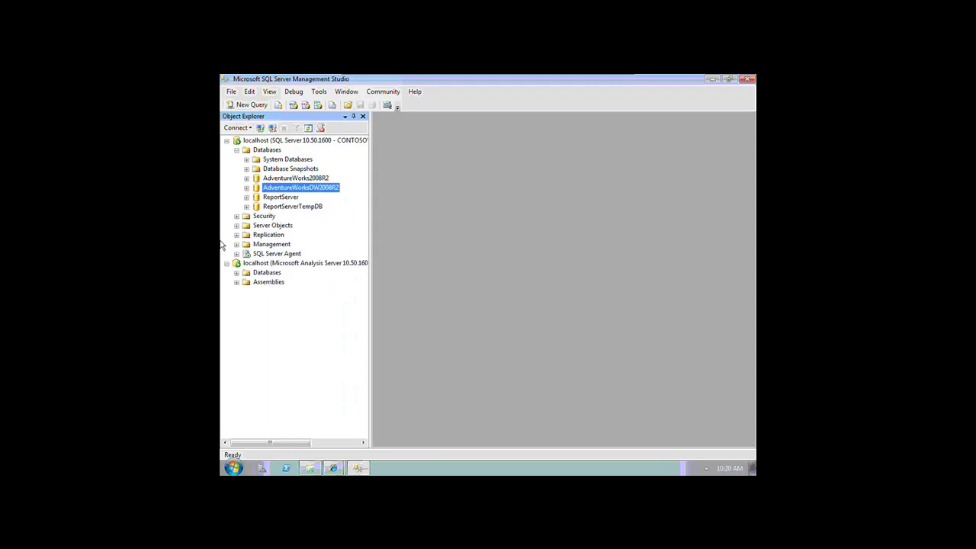
Expand the Analysis Services databases and show the cubes of the Sales Analysis database
click(305, 262)
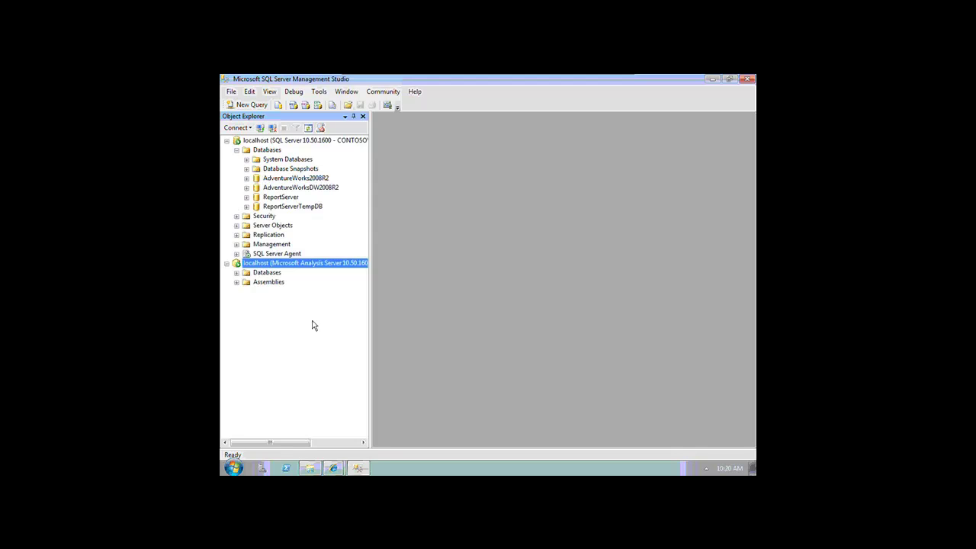
click(236, 273)
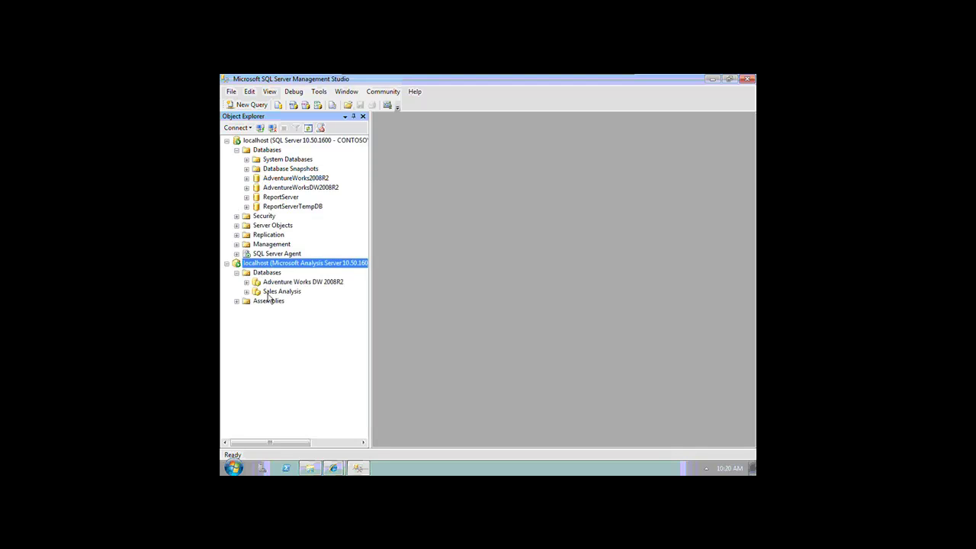
key(Down)
key(Down)
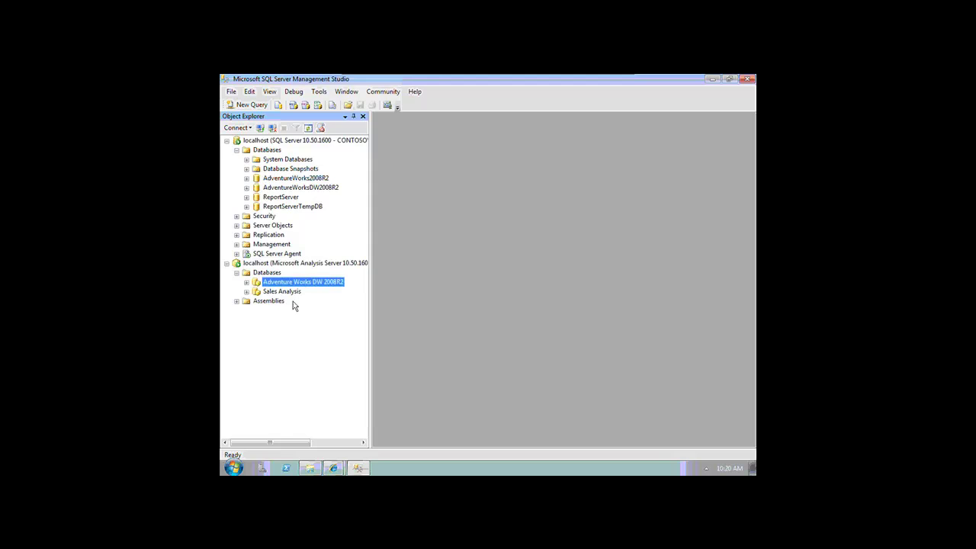
key(Down)
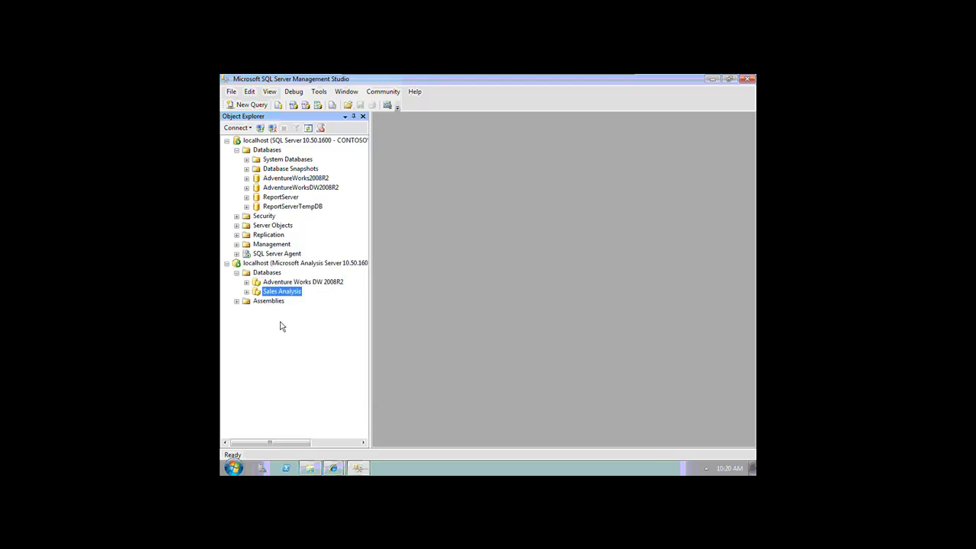
click(247, 291)
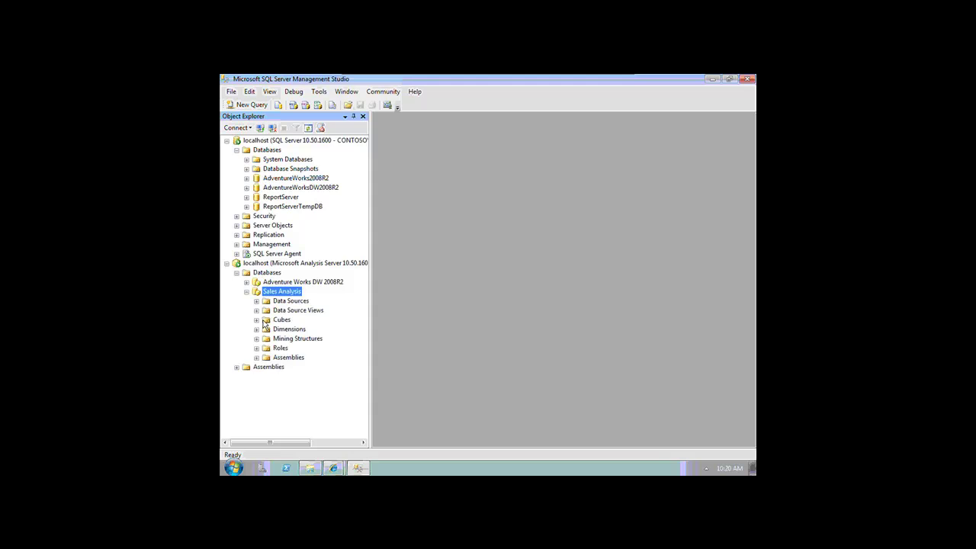
click(256, 320)
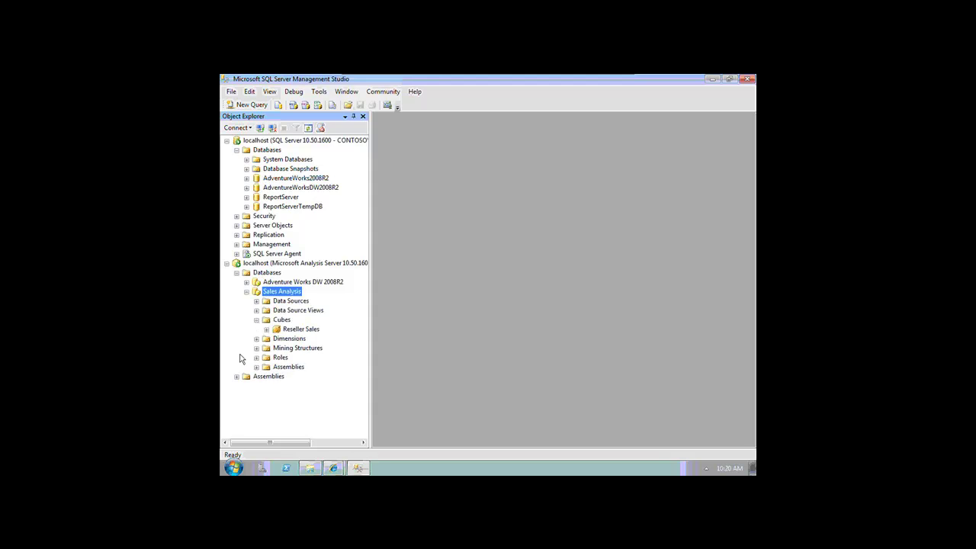
Browse the Reseller Sales cube and add its Sales Amount measure to the data area
right_click(301, 330)
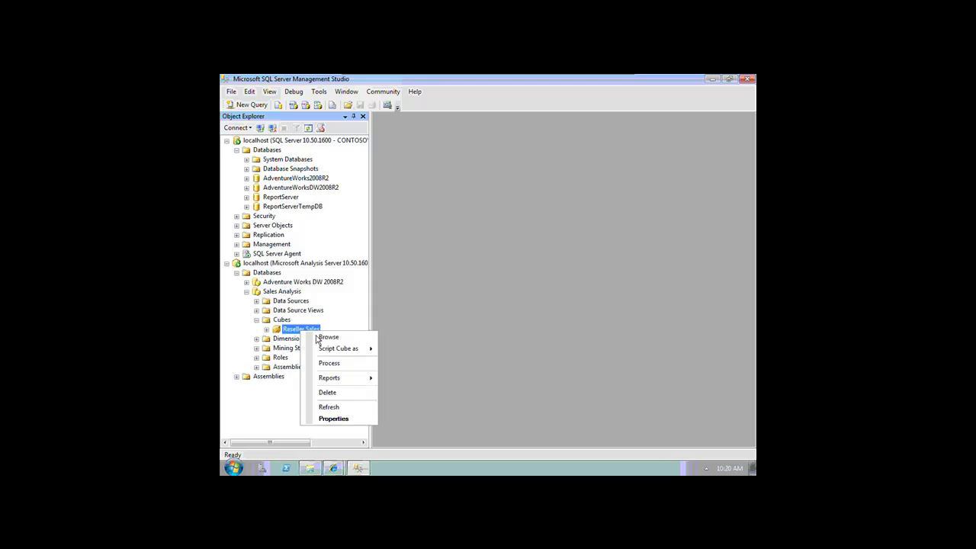
click(348, 339)
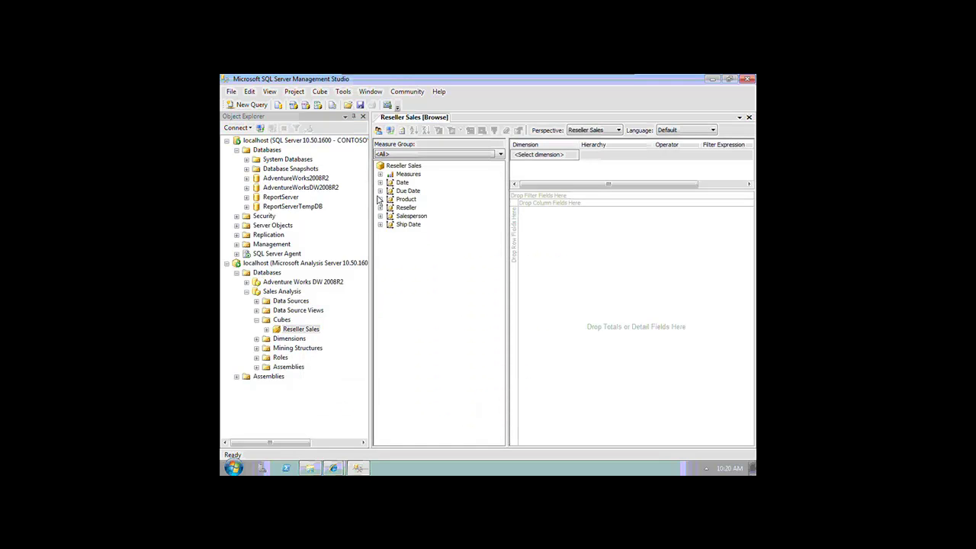
click(380, 176)
click(391, 183)
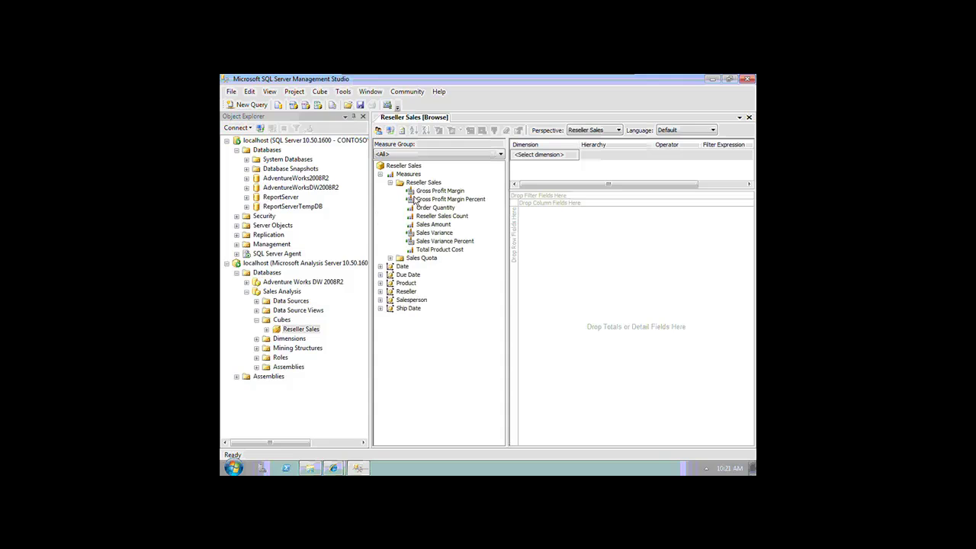
drag(424, 226, 620, 264)
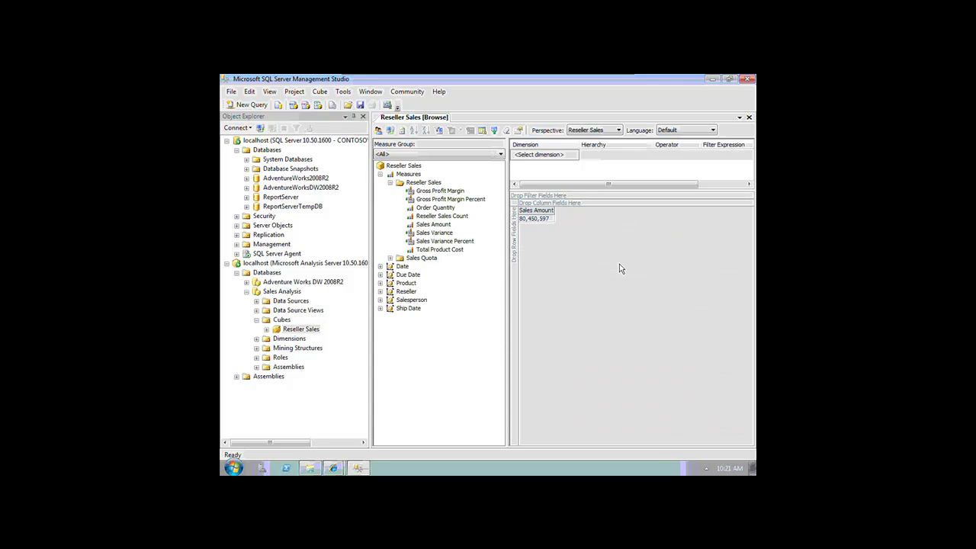
Add the Date.Calendar hierarchy to the pivot and place its Year level on the columns
click(380, 266)
drag(419, 319, 521, 333)
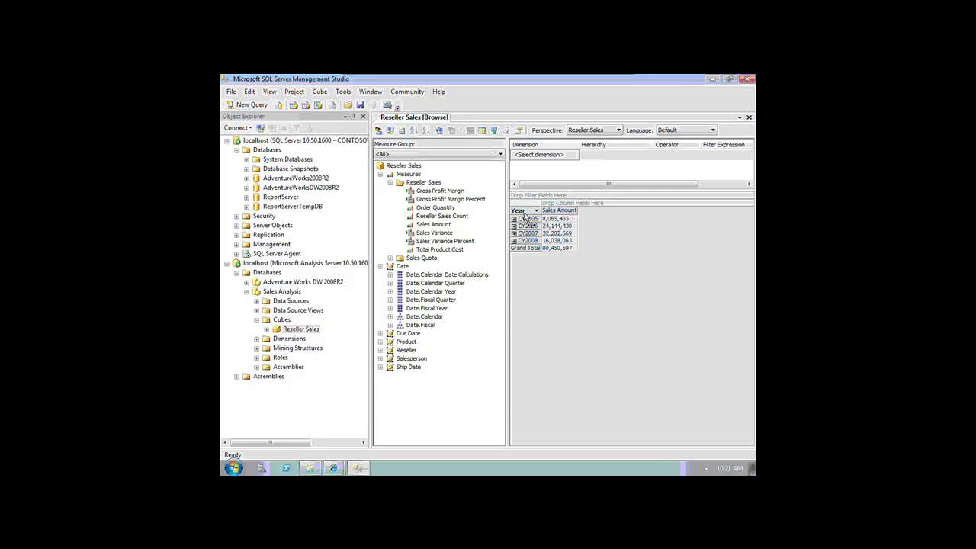
drag(561, 207, 562, 204)
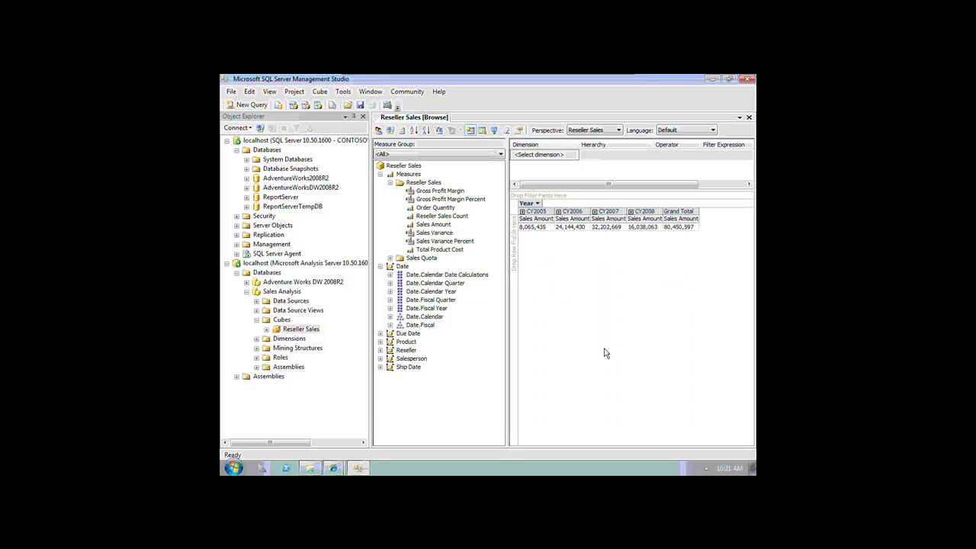
Place the Salesperson level of the Salespeople hierarchy on the pivot rows
click(380, 358)
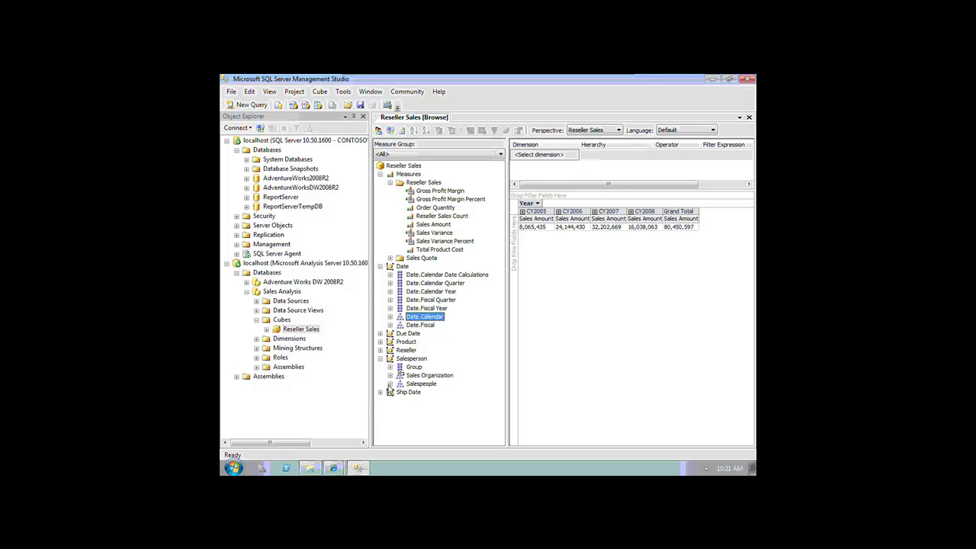
click(391, 384)
drag(432, 417, 512, 370)
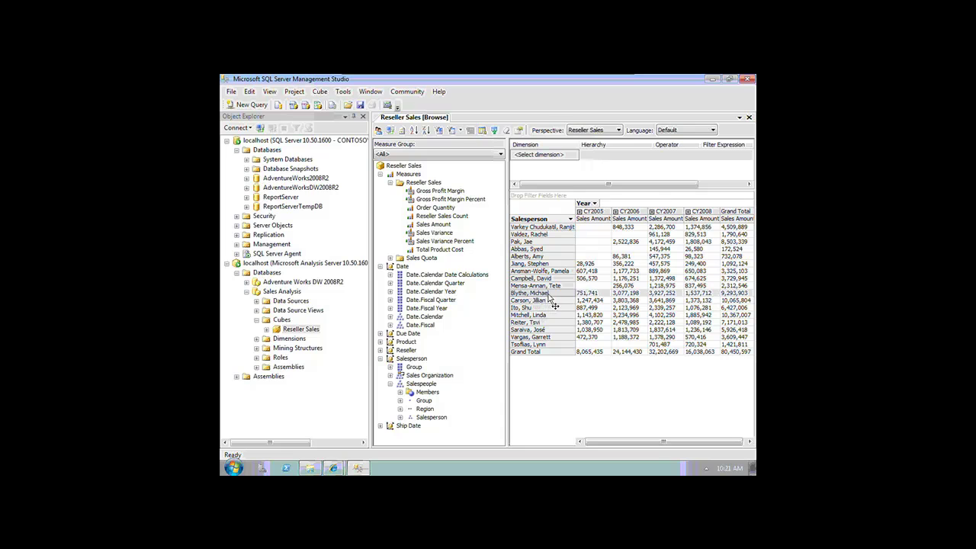
View the Salesperson Directory details report in Internet Explorer for the salesperson with the 9,293,903 grand total, and return to Management Studio
right_click(549, 294)
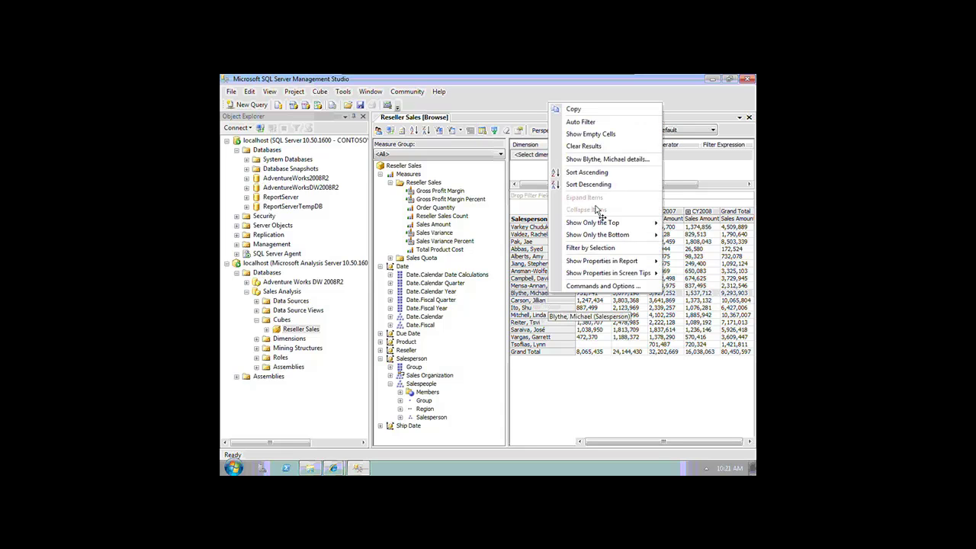
click(608, 161)
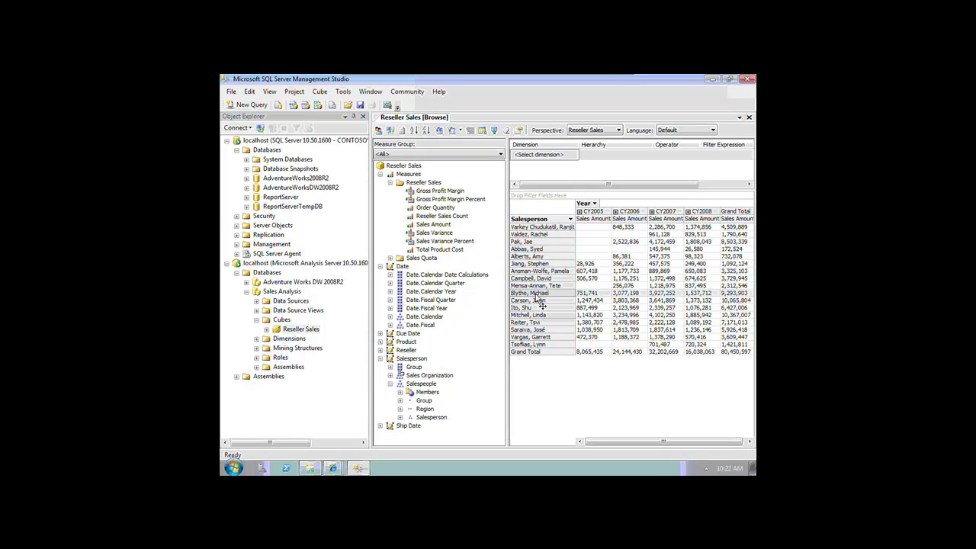
click(332, 465)
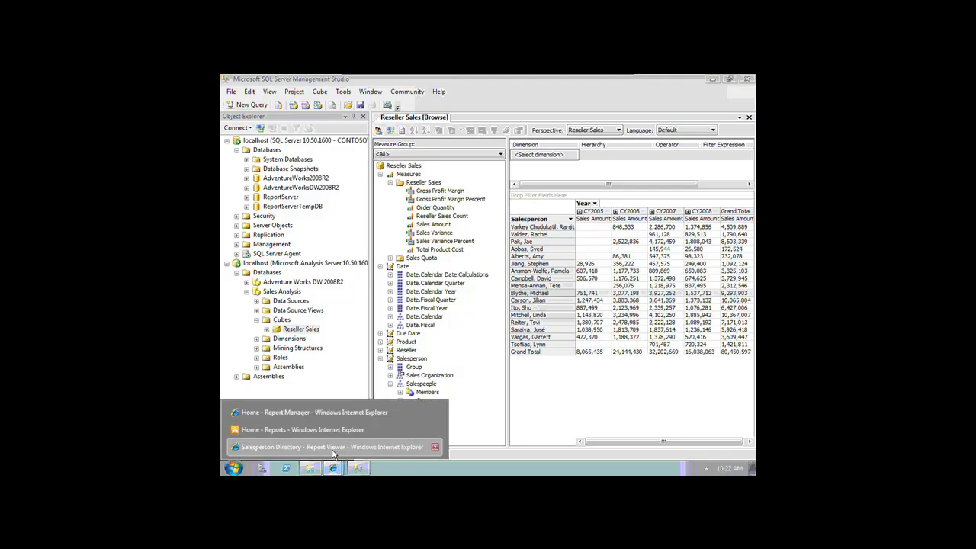
click(334, 449)
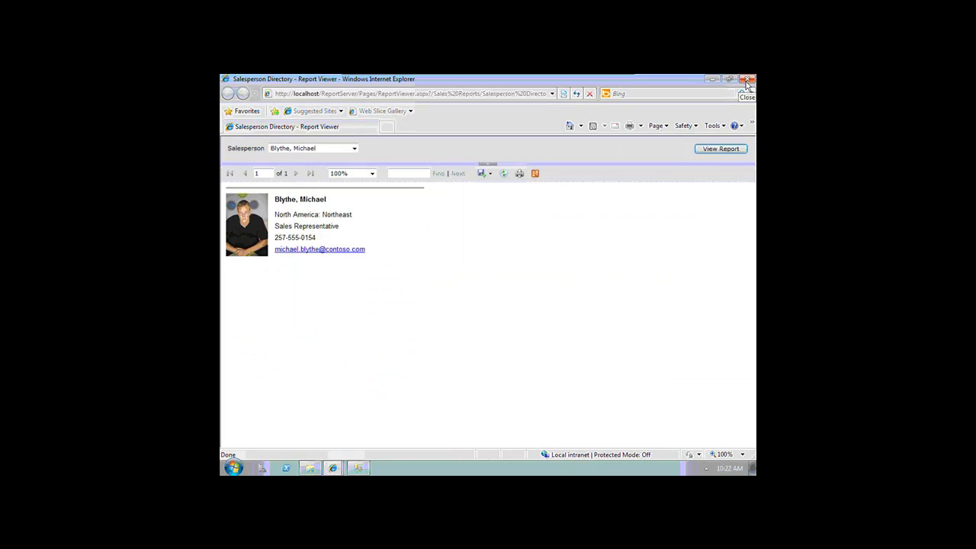
key(alt+Tab)
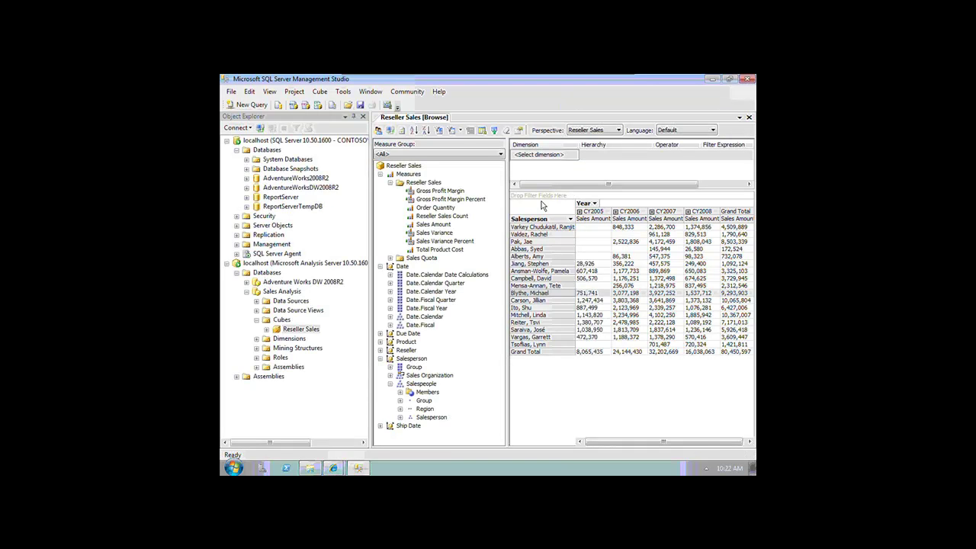
Close the Reseller Sales cube browser and expand the Dimensions and Mining Structures folders of Sales Analysis
click(749, 119)
click(256, 339)
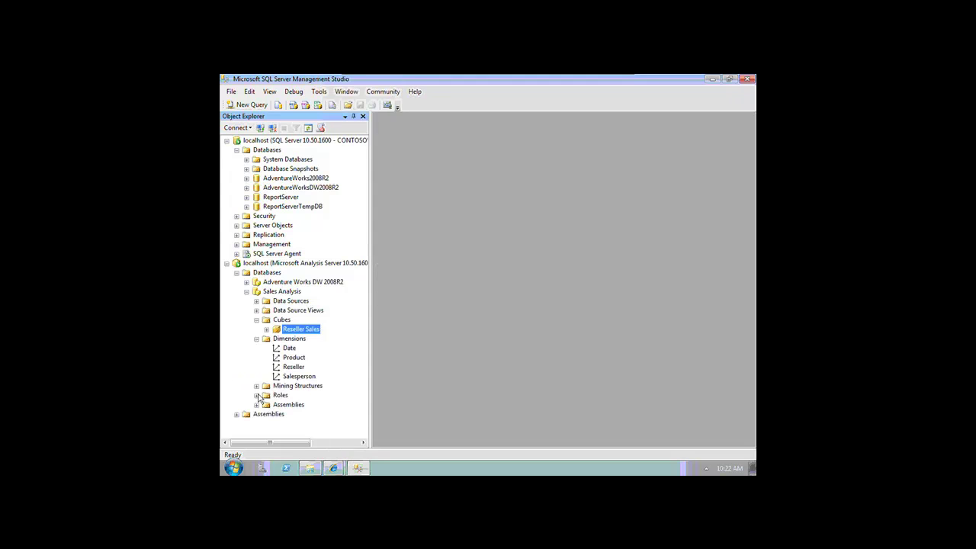
click(256, 386)
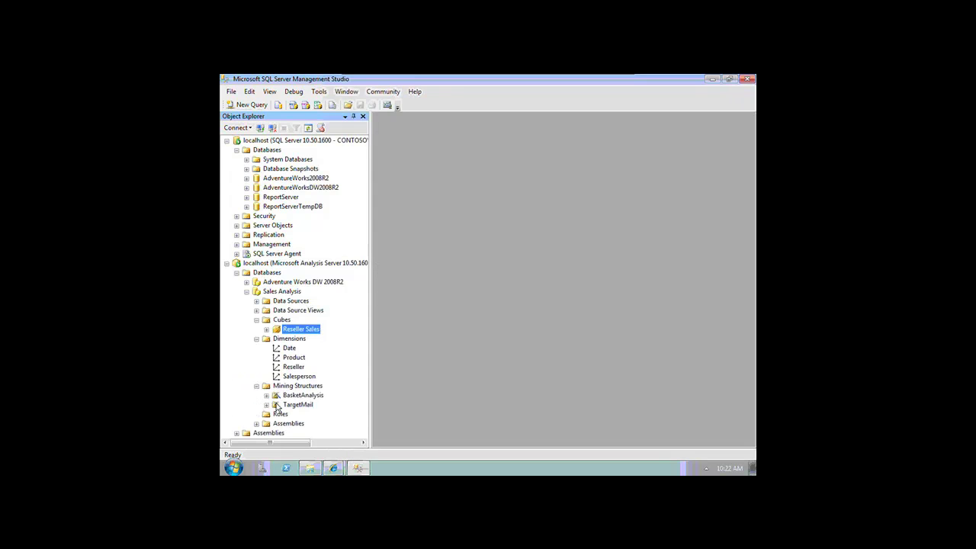
Expand the mining models of the TargetMail structure and browse the TargetMail_DT model
click(276, 405)
click(266, 405)
click(276, 414)
click(323, 423)
scroll(363, 391, down, 1)
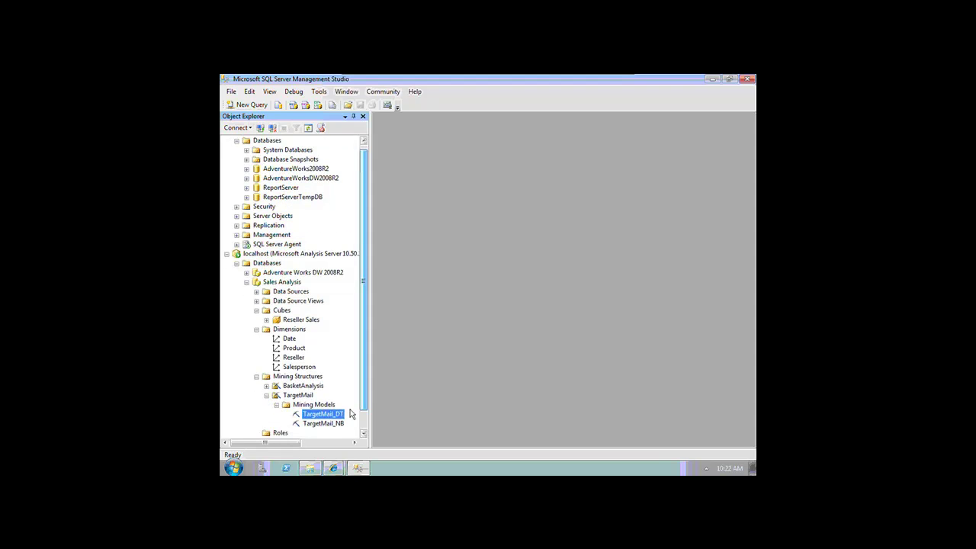
right_click(329, 397)
click(366, 351)
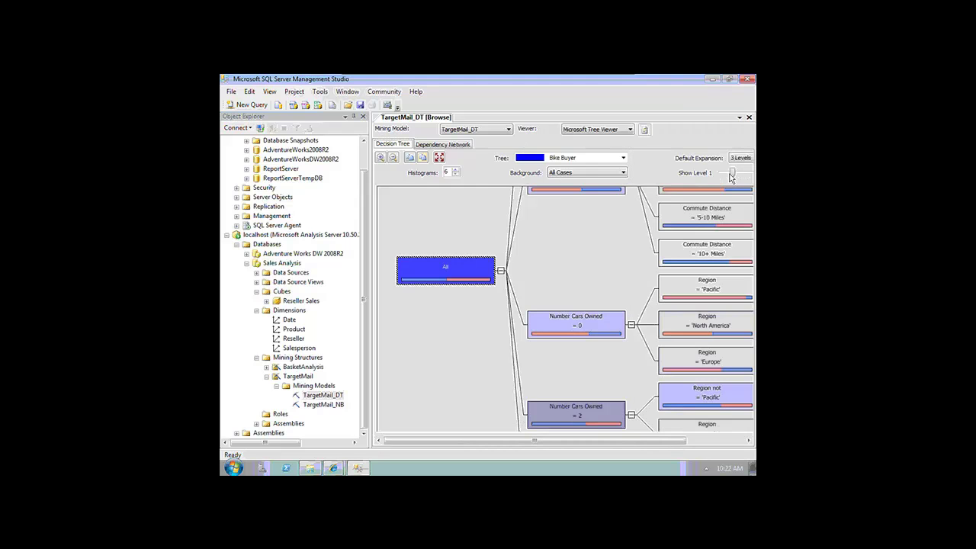
Collapse the Bike Buyer decision tree to level 1 and set its background to 1
drag(713, 173, 705, 173)
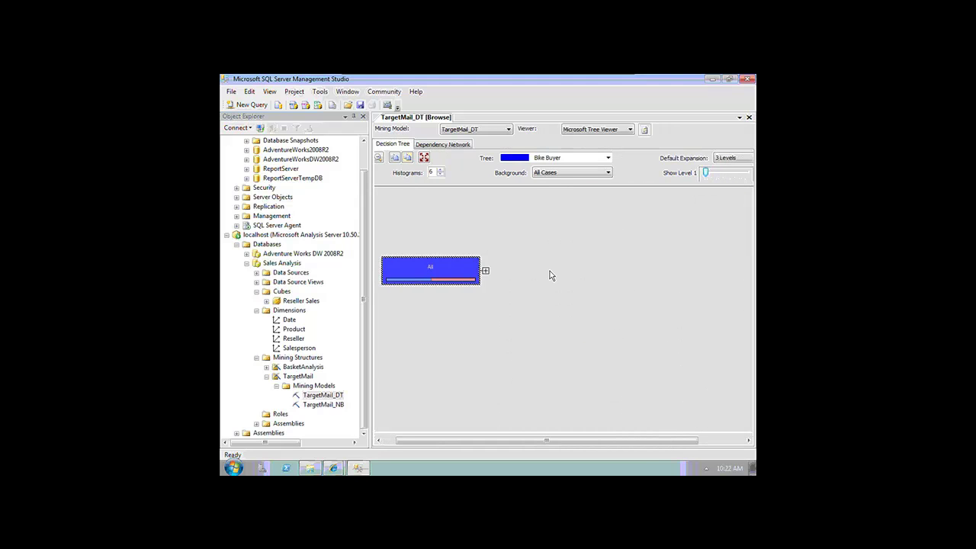
click(563, 174)
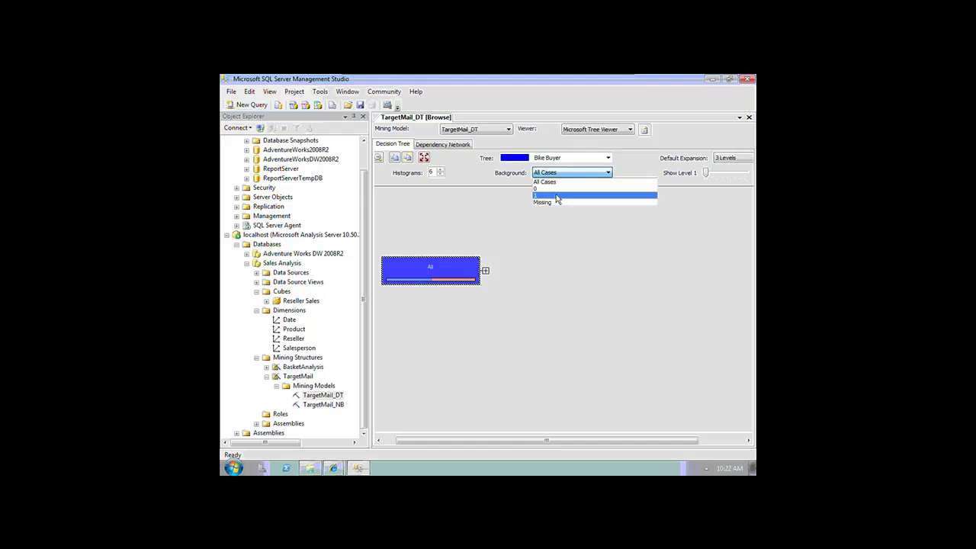
click(557, 196)
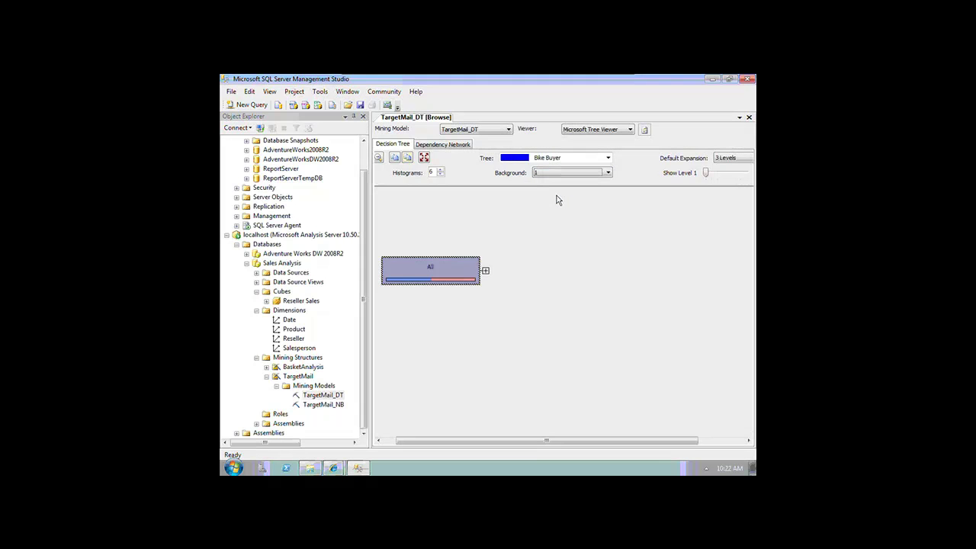
Expand the All node, keep the background at 1, and select the Number Cars Owned = 0 node
click(486, 273)
click(497, 272)
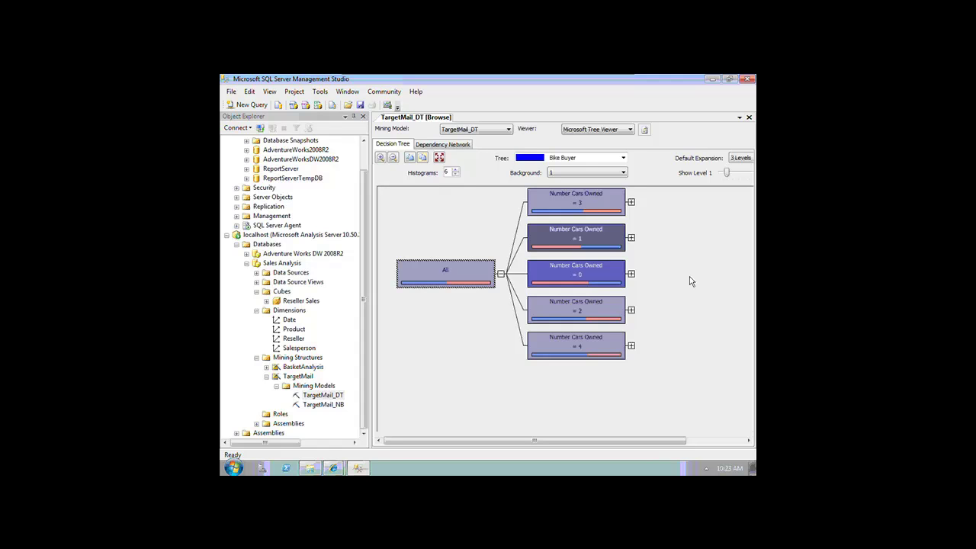
click(573, 173)
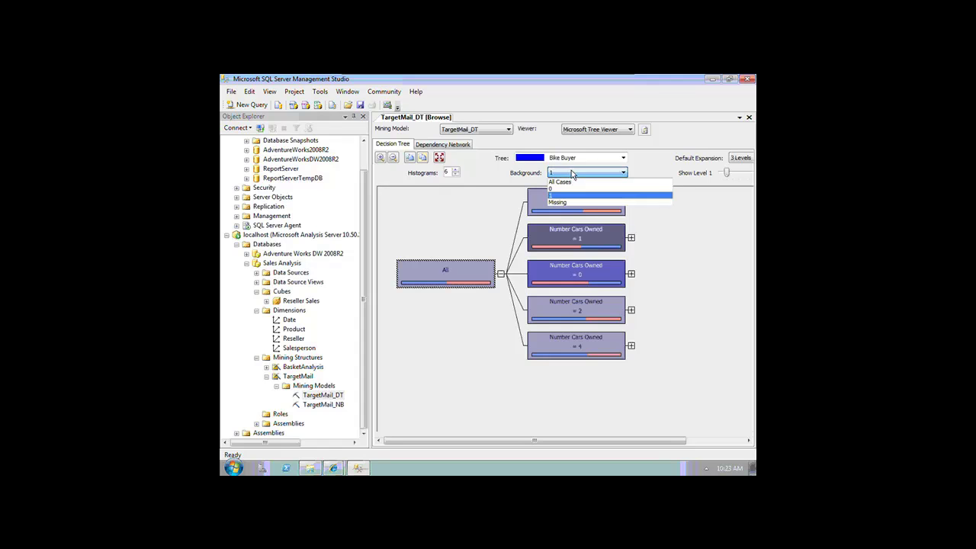
click(574, 174)
click(568, 279)
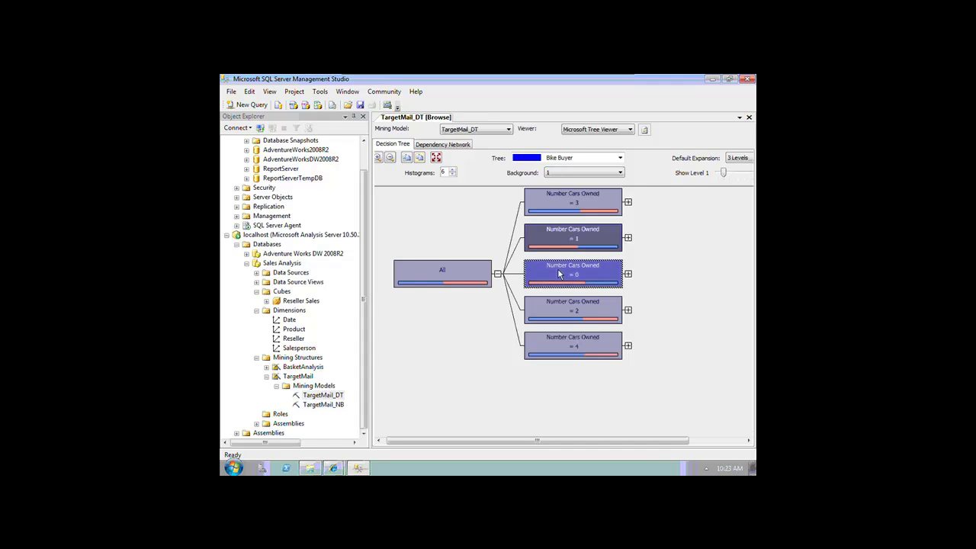
Check the case counts of the Number Cars Owned = 0 node, expand it, and inspect its Region = 'Pacific' node
mouse_move(559, 274)
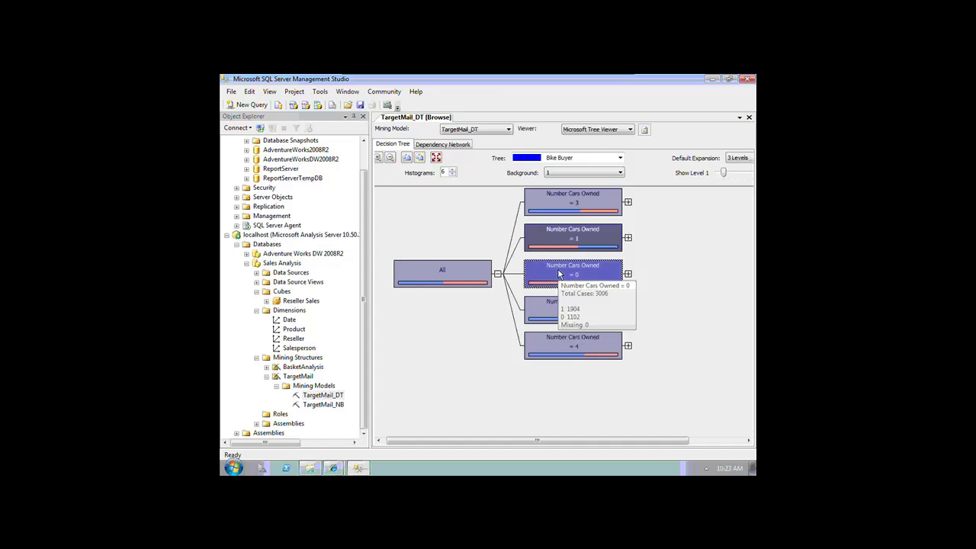
click(627, 274)
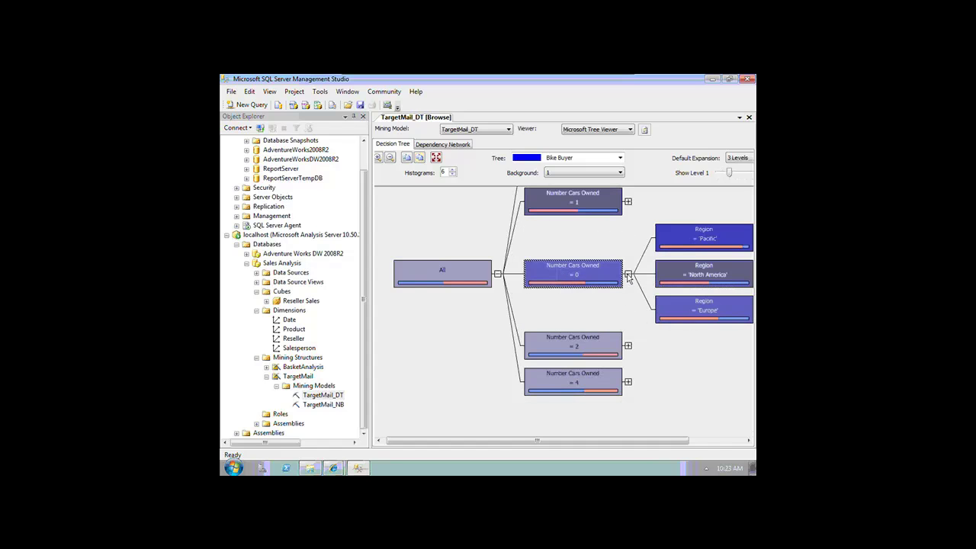
drag(579, 439, 628, 444)
click(658, 241)
mouse_move(556, 387)
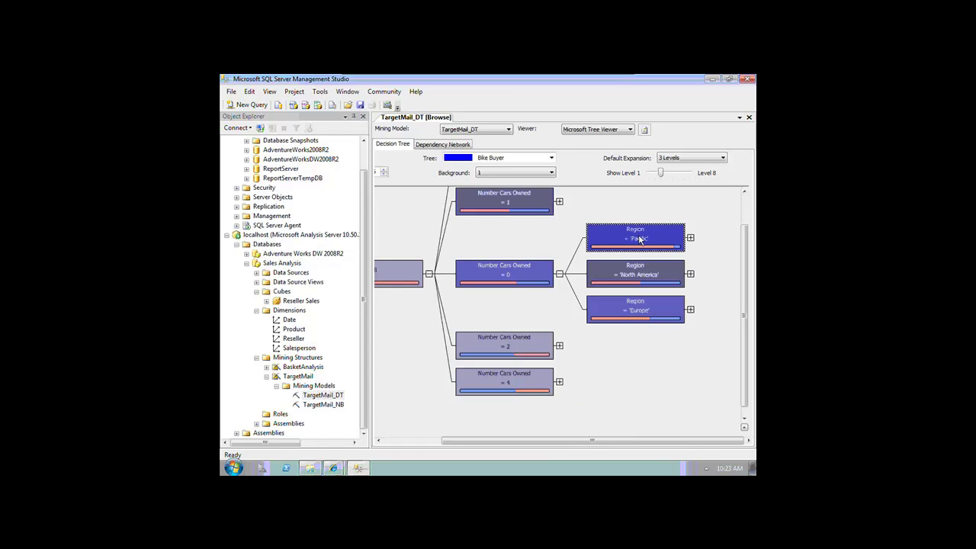
mouse_move(639, 238)
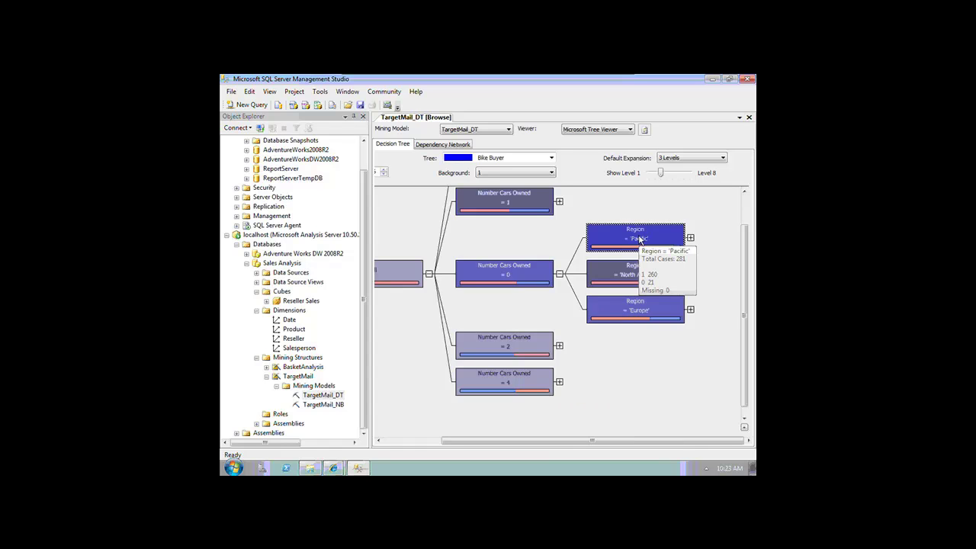
Inspect the Age < 38 node under Region = 'Pacific', and close the TargetMail_DT model browser
click(690, 238)
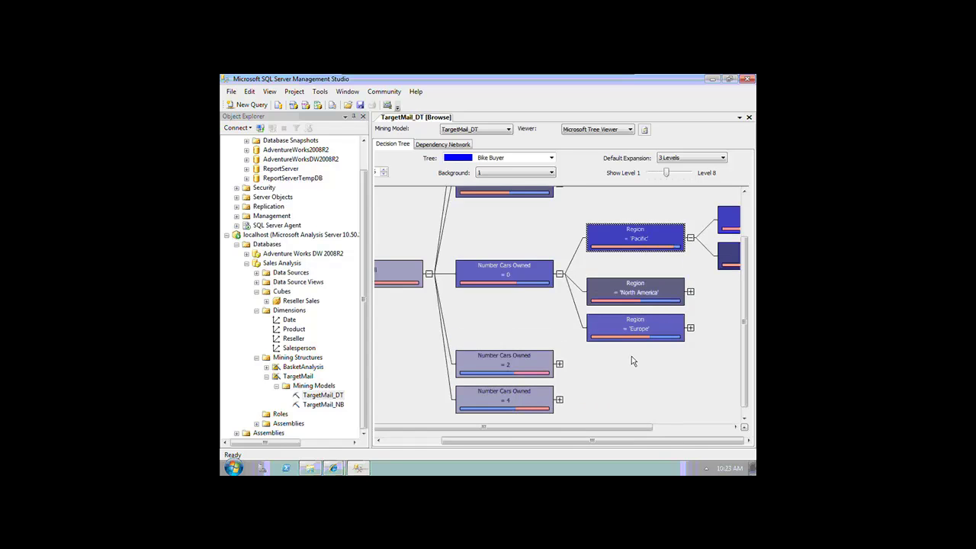
click(702, 426)
click(692, 222)
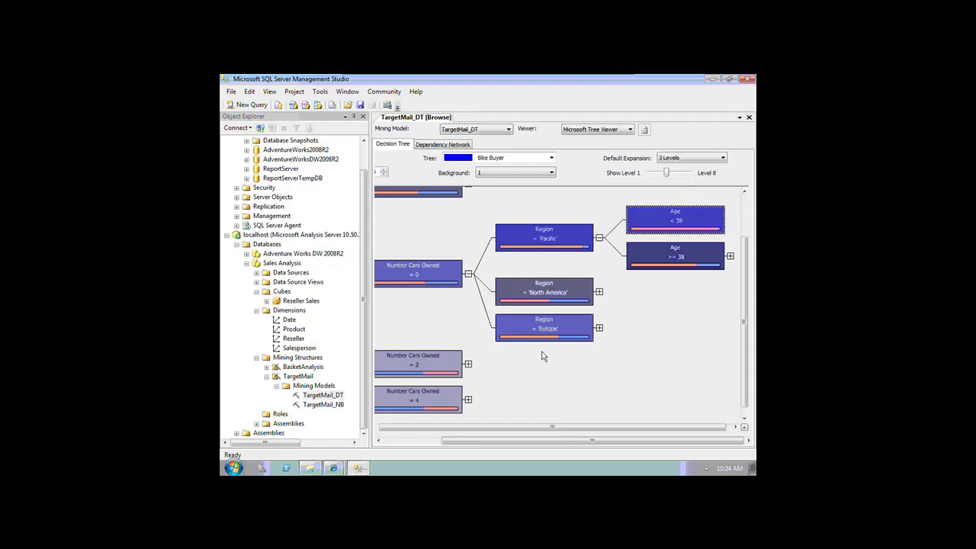
click(750, 118)
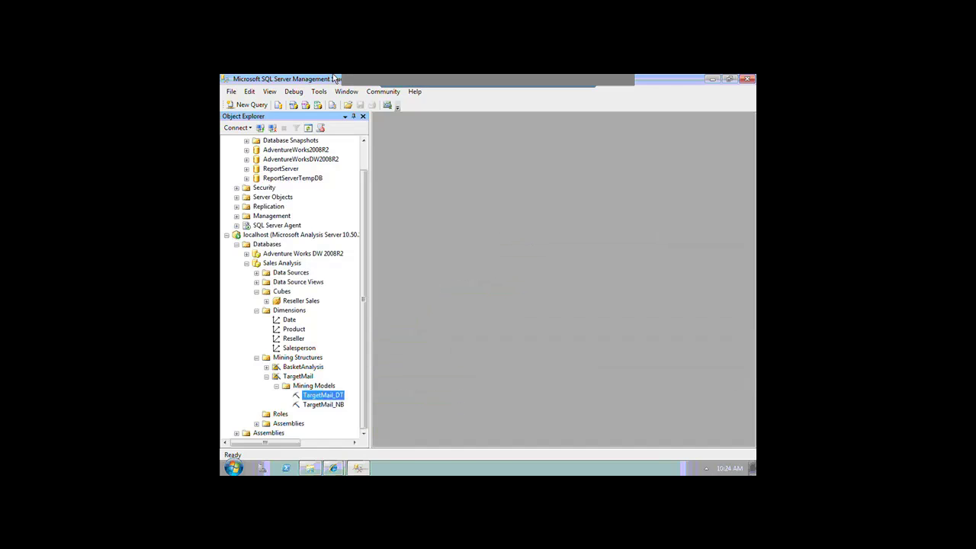